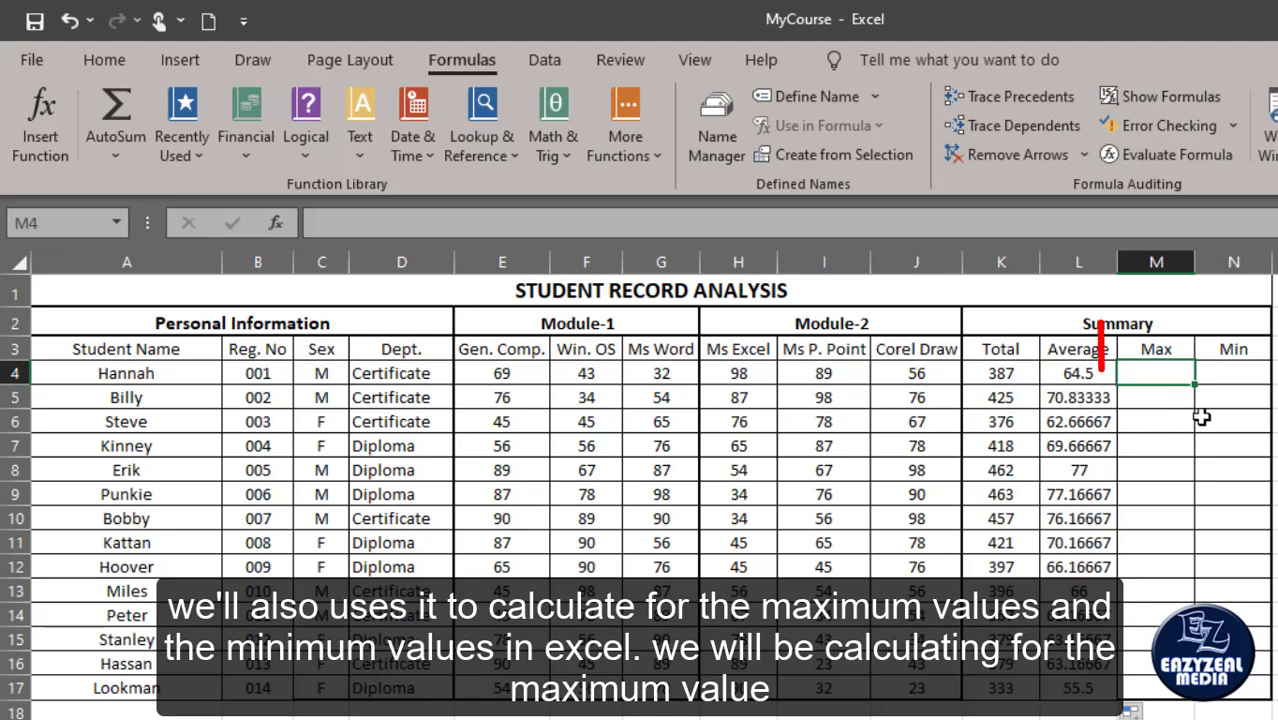
click(1229, 372)
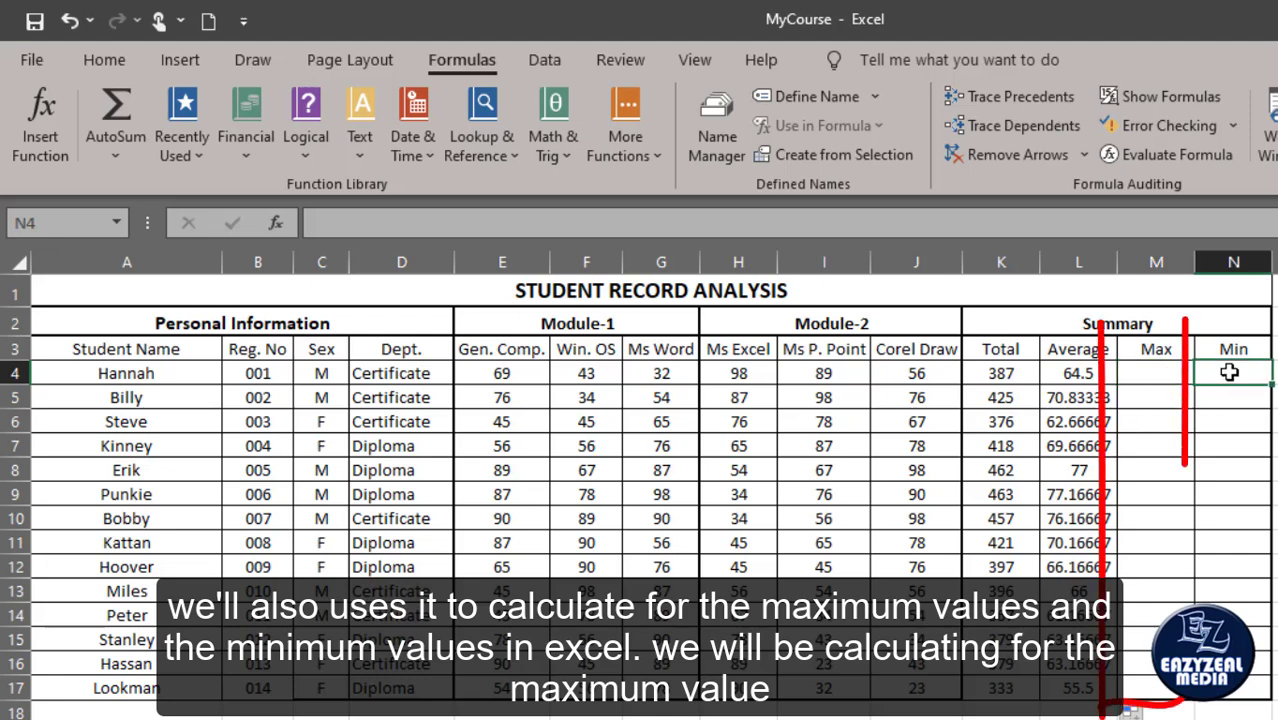
click(1153, 375)
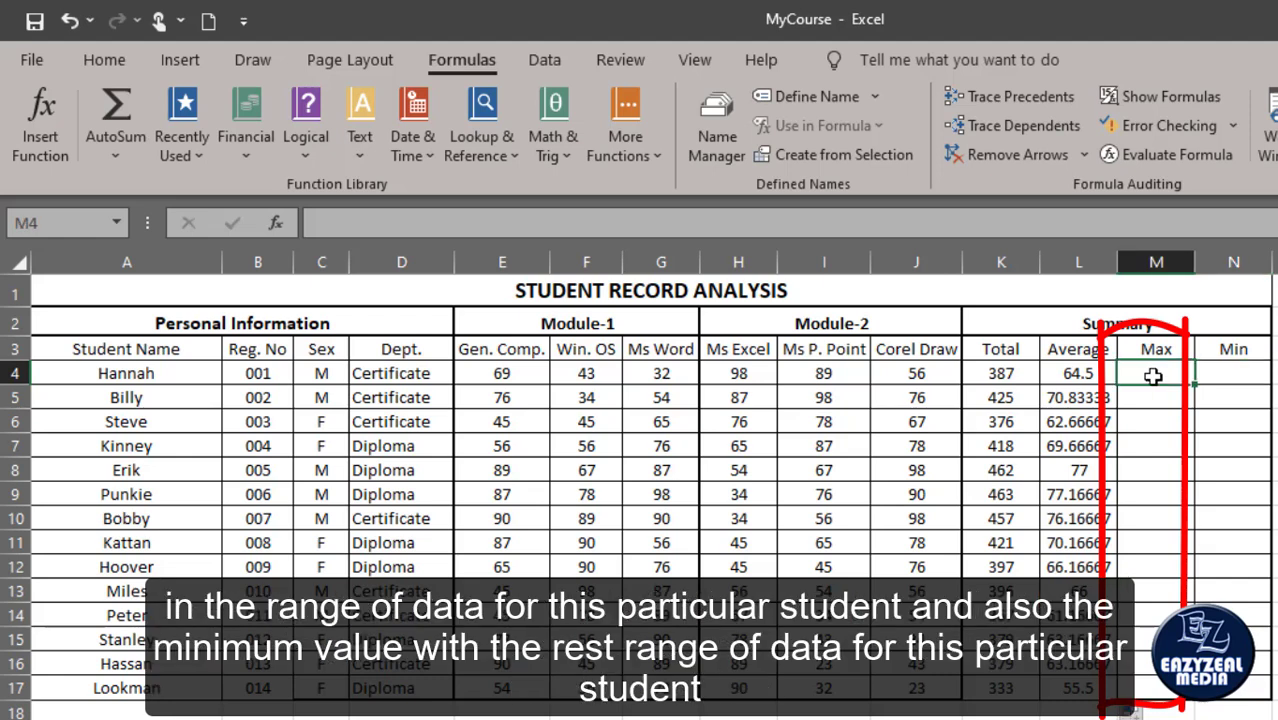
click(1225, 371)
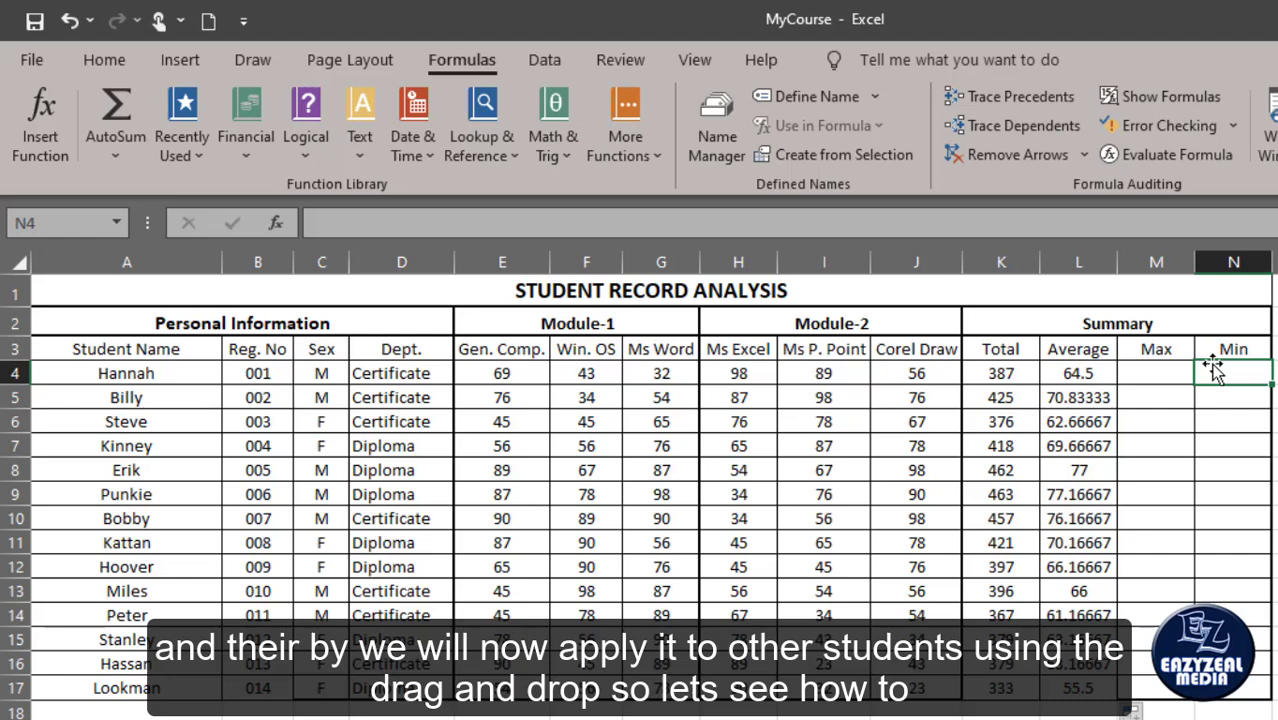
- Calculate the first student's highest score in Max cell M4 with =max(e4:j4), and check it against the row's module scores
click(1133, 373)
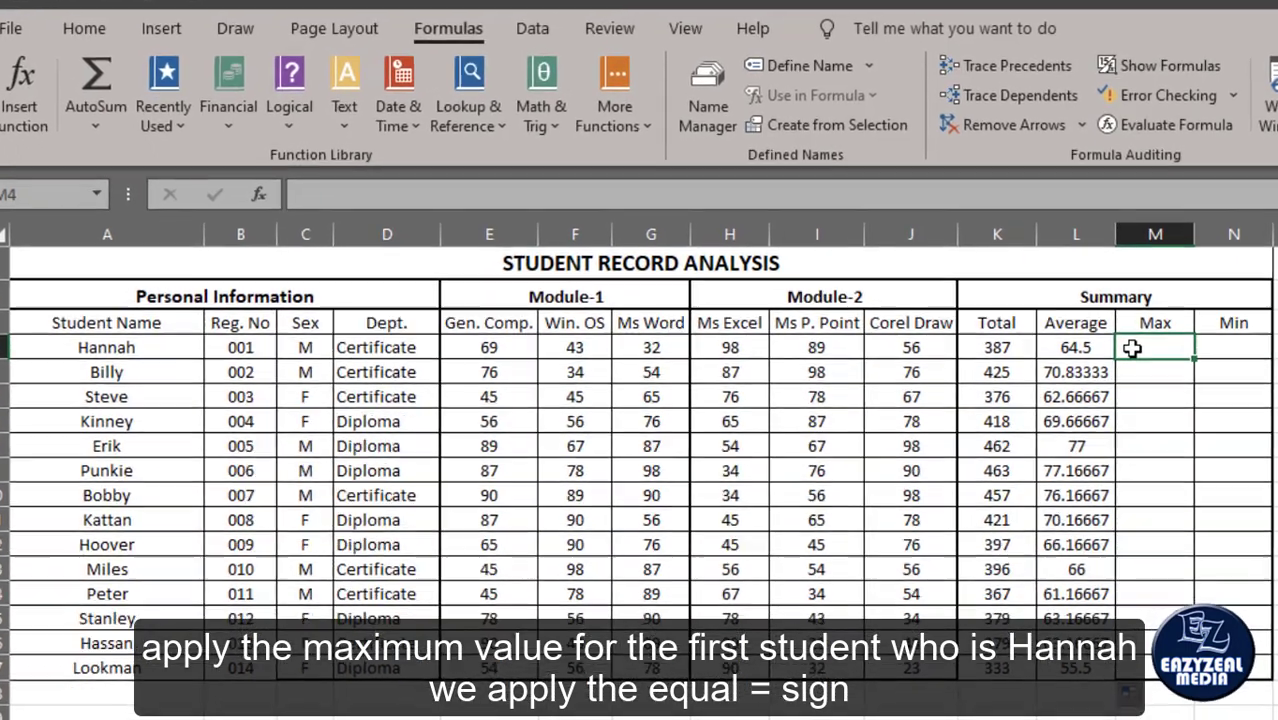
text(=)
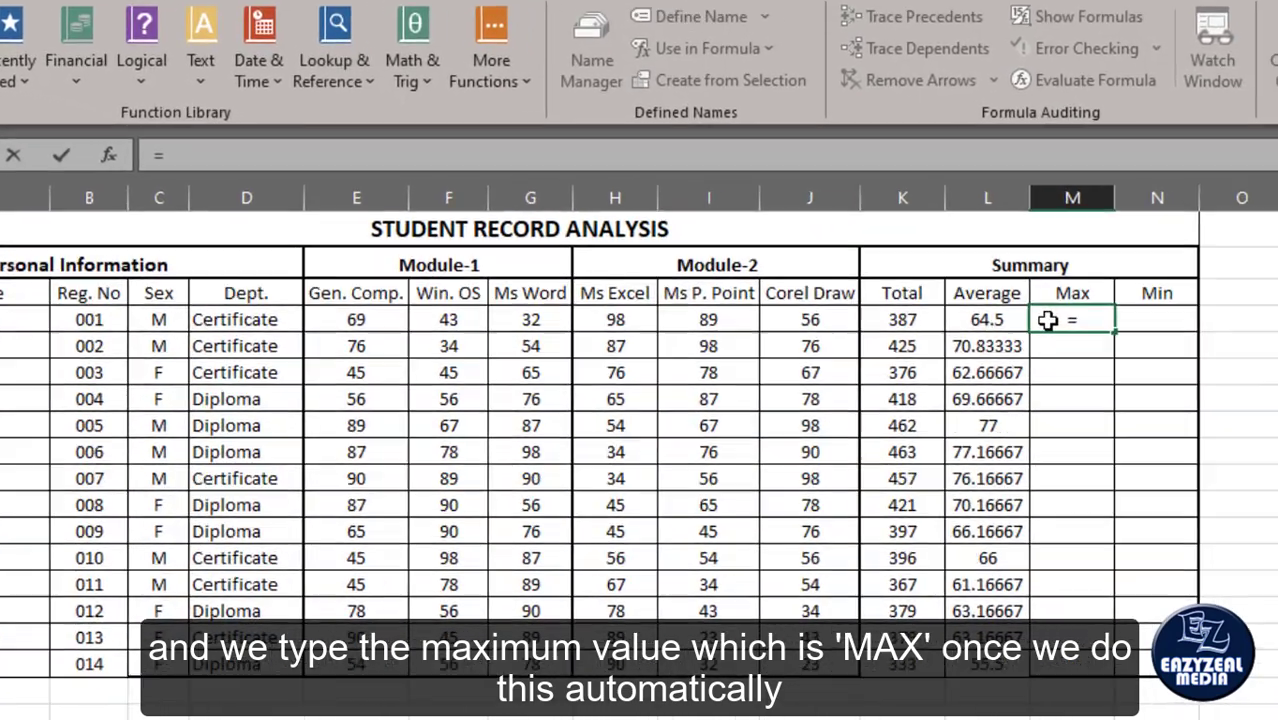
text(max)
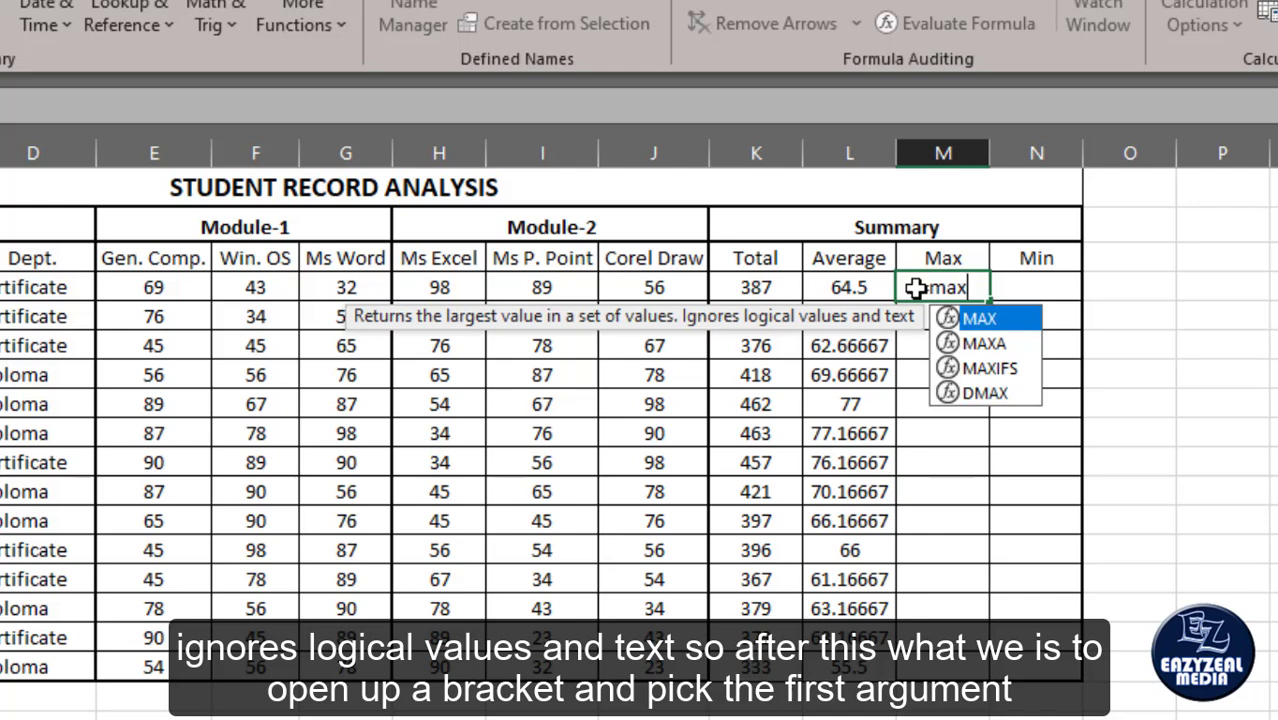
text(()
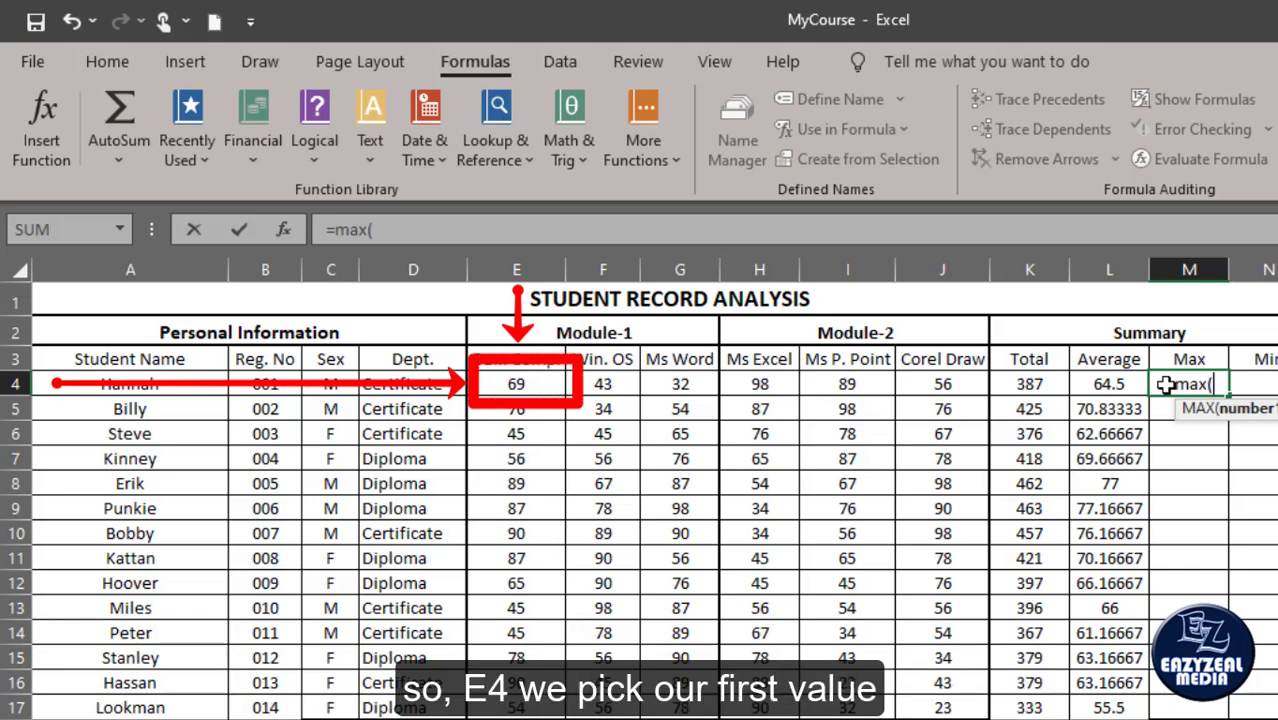
text(e4)
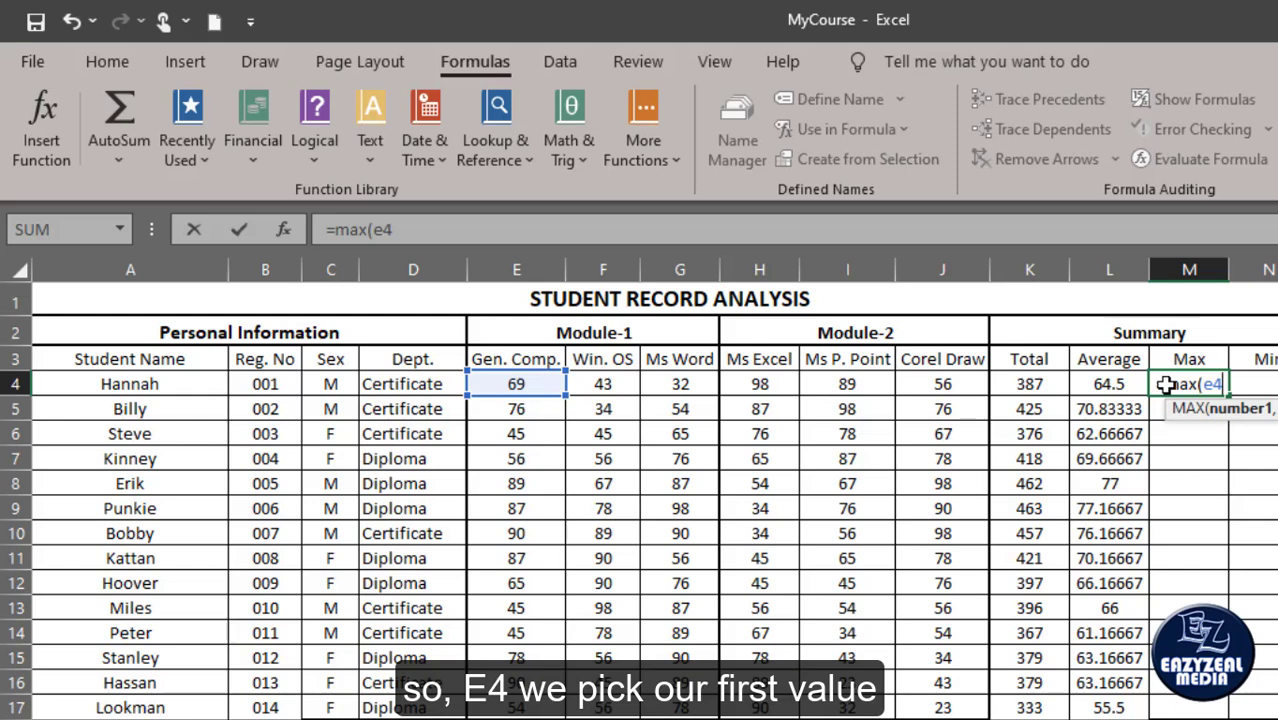
text(:)
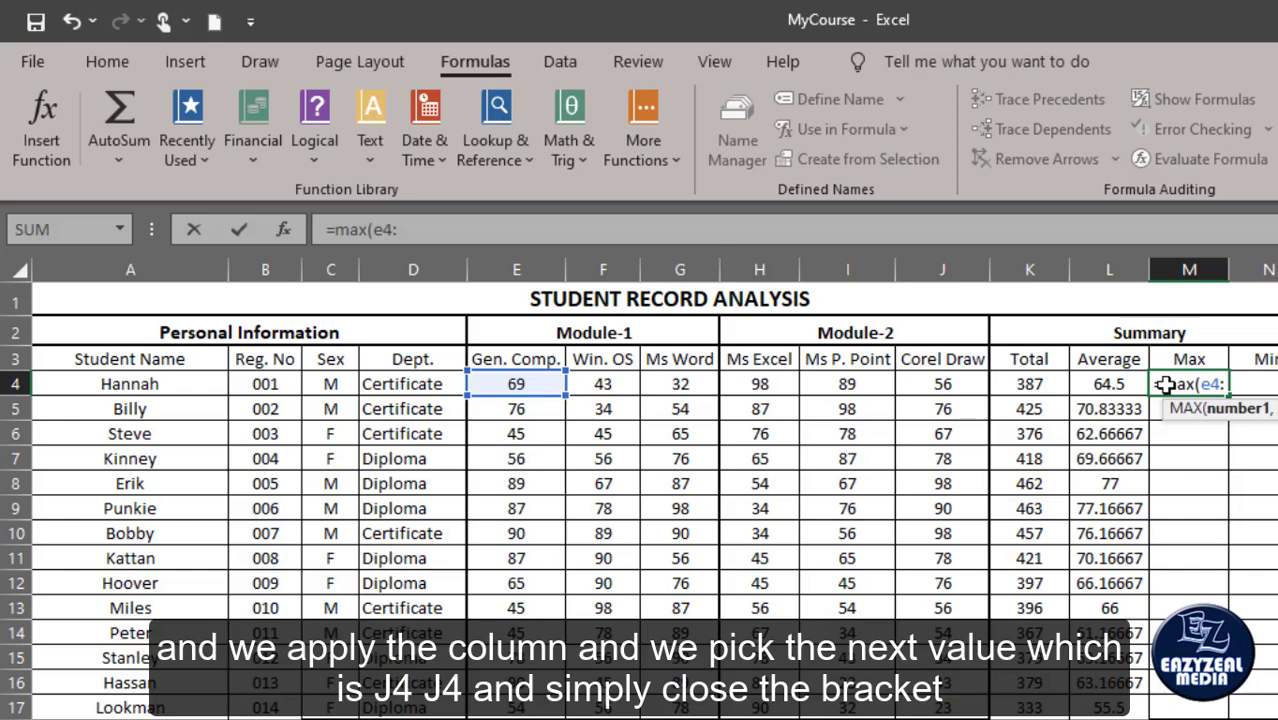
text(j4)
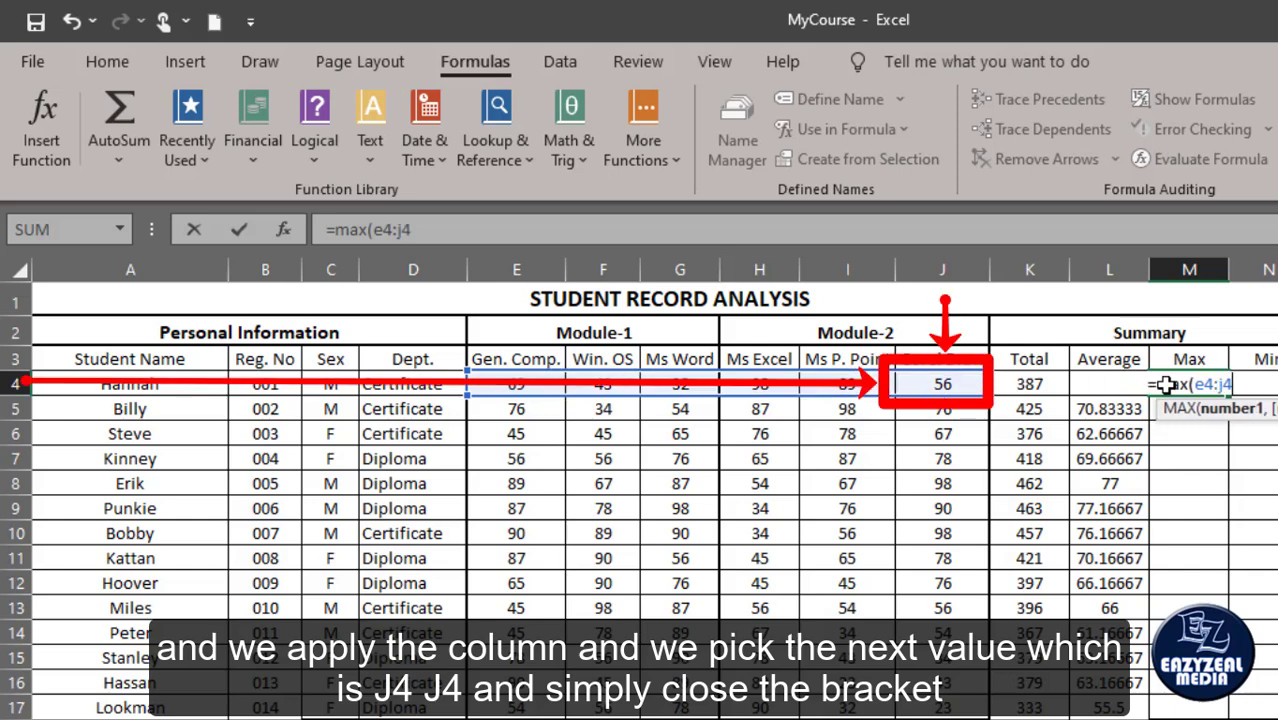
text())
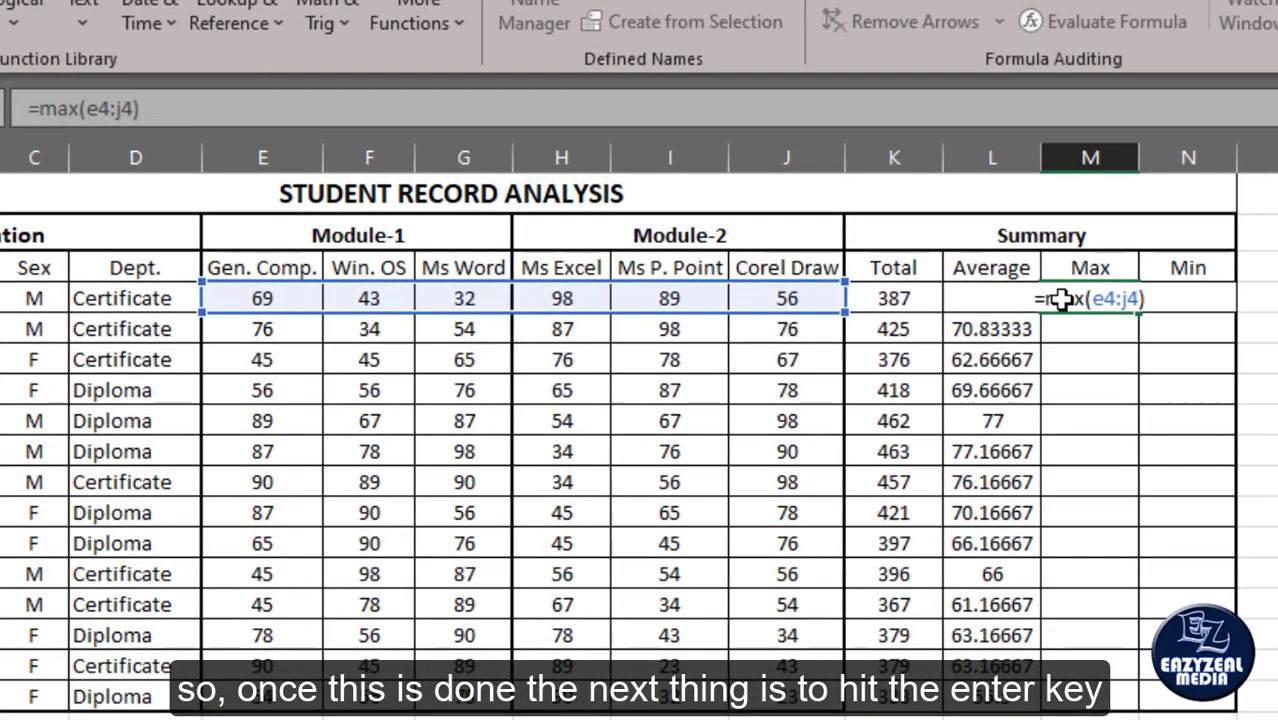
key(Return)
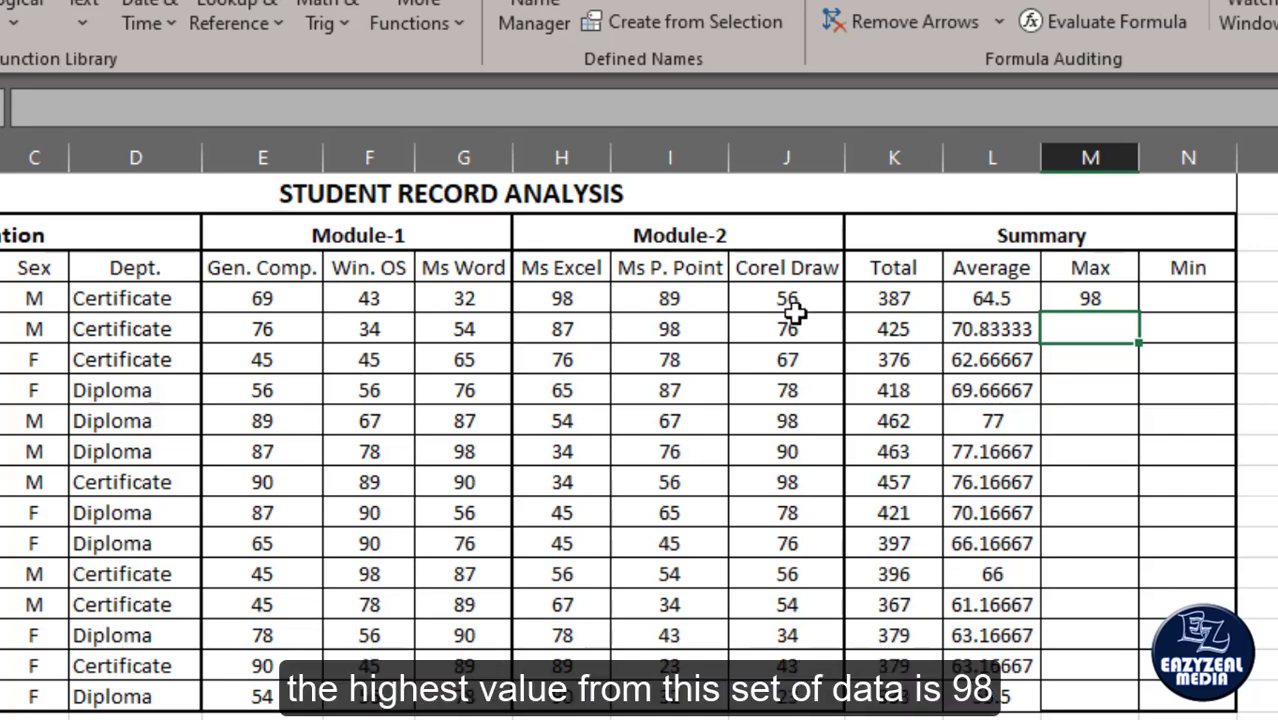
drag(235, 298, 819, 297)
click(566, 298)
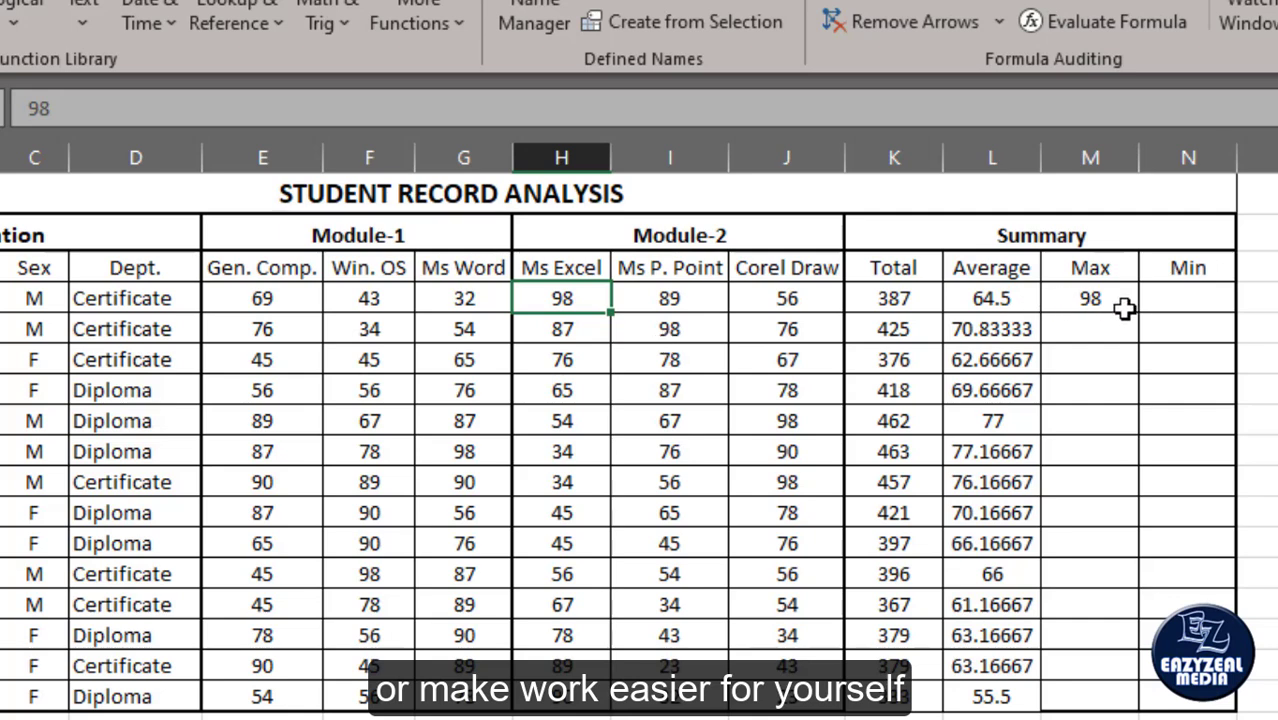
- Calculate the first student's lowest score in Min cell N4 with =min(e4:j4), and check it against the Ms Word score
click(1176, 298)
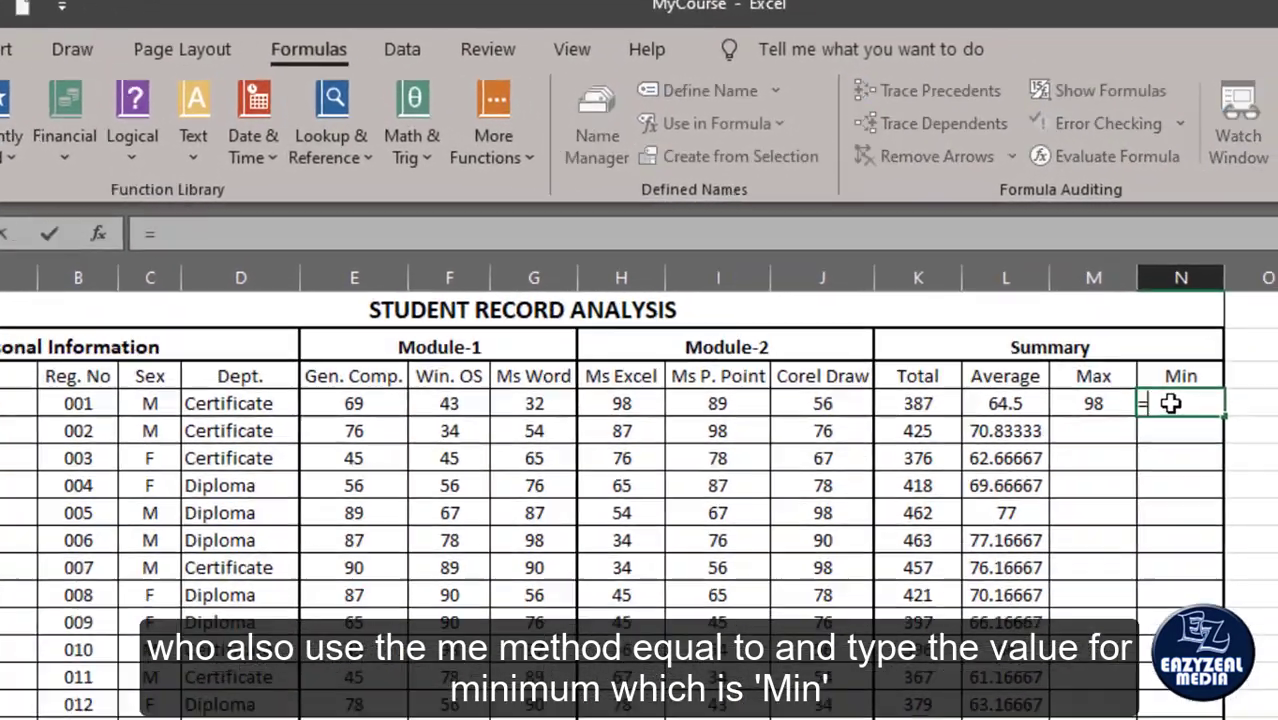
text(=)
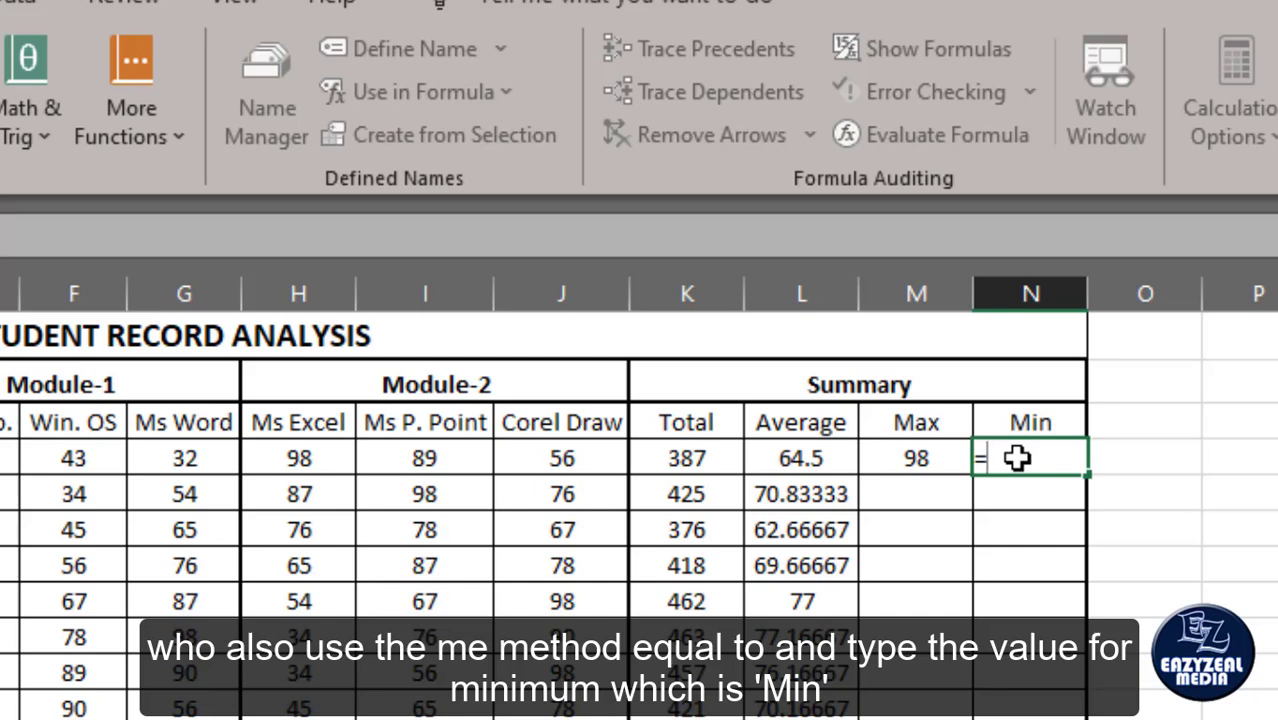
text(mi)
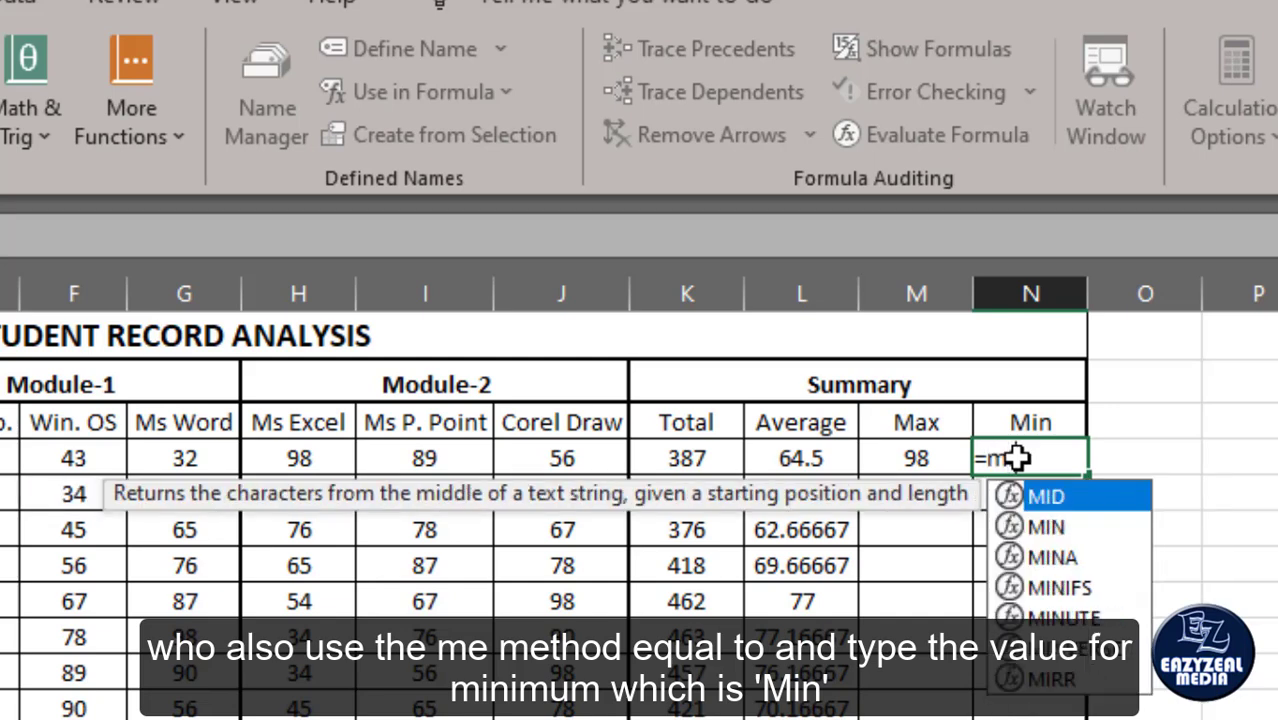
text(n)
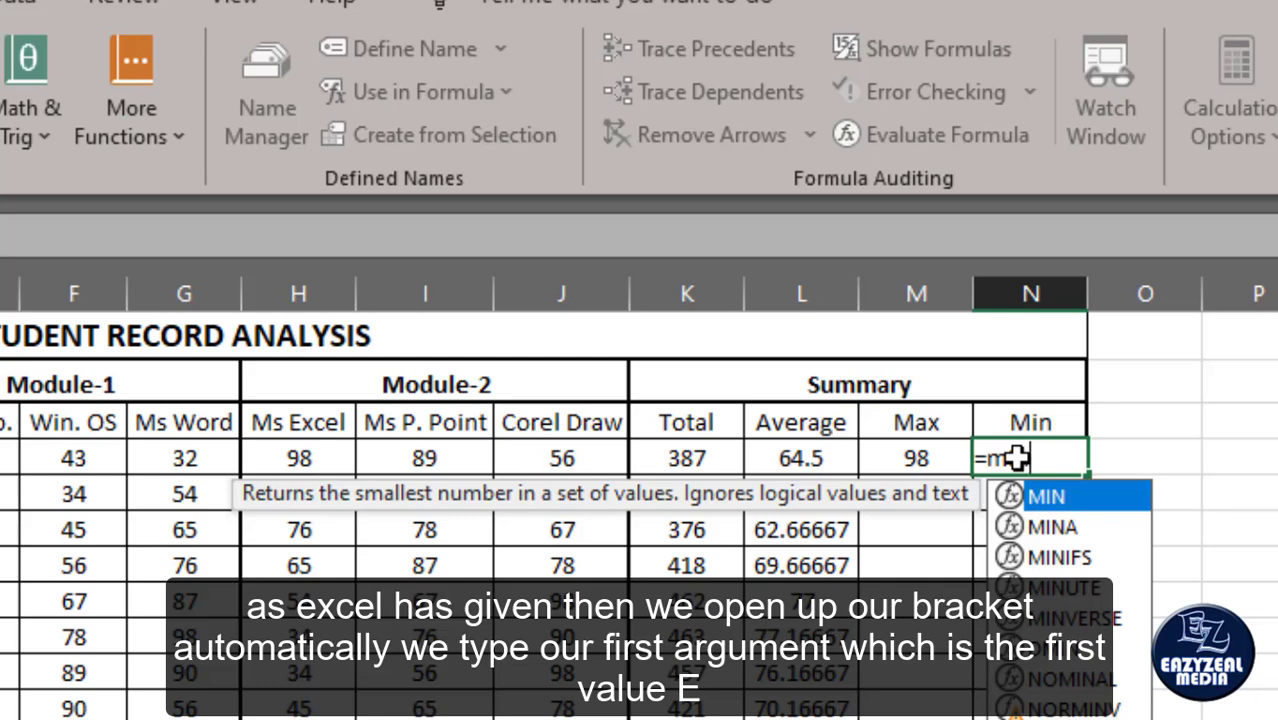
text(()
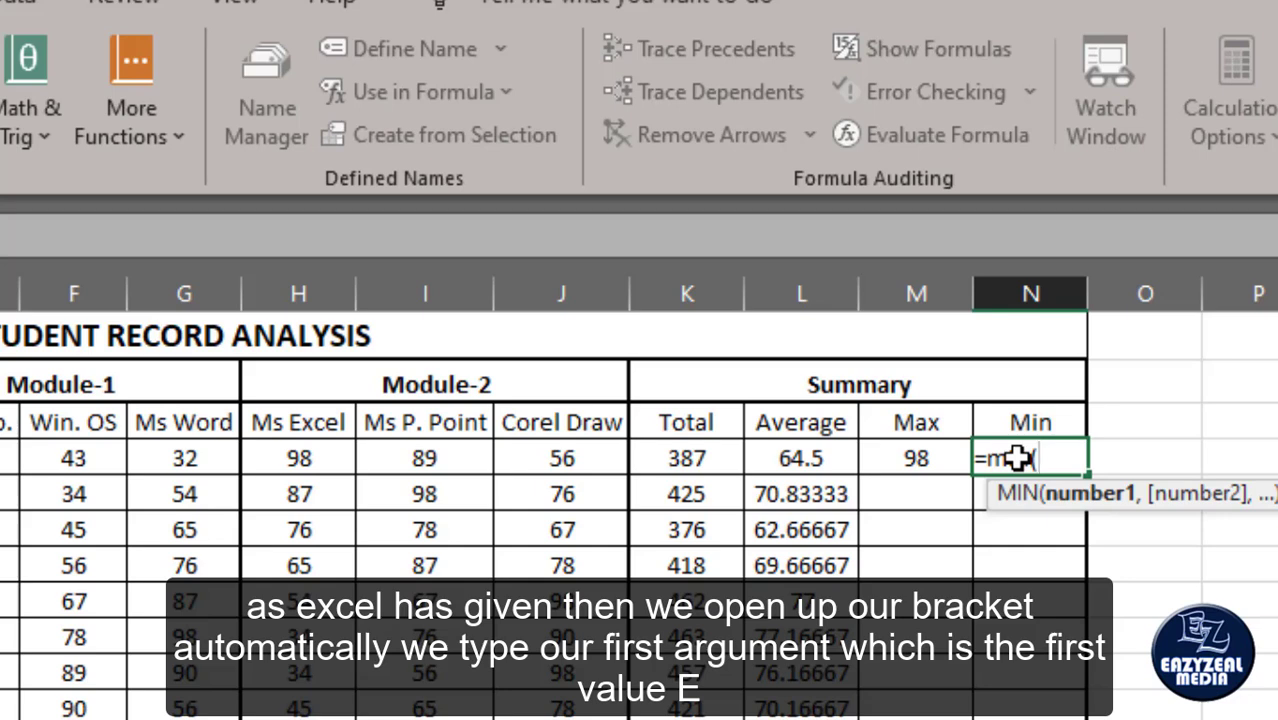
text(e4)
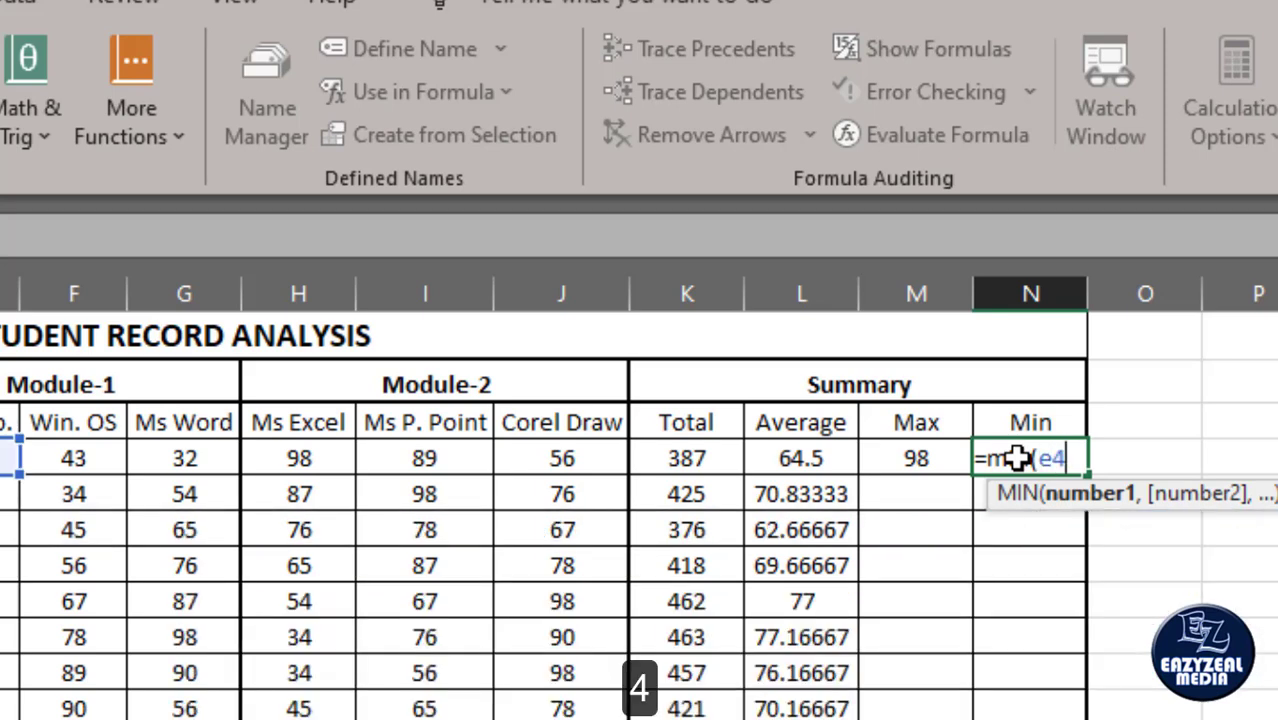
text(:)
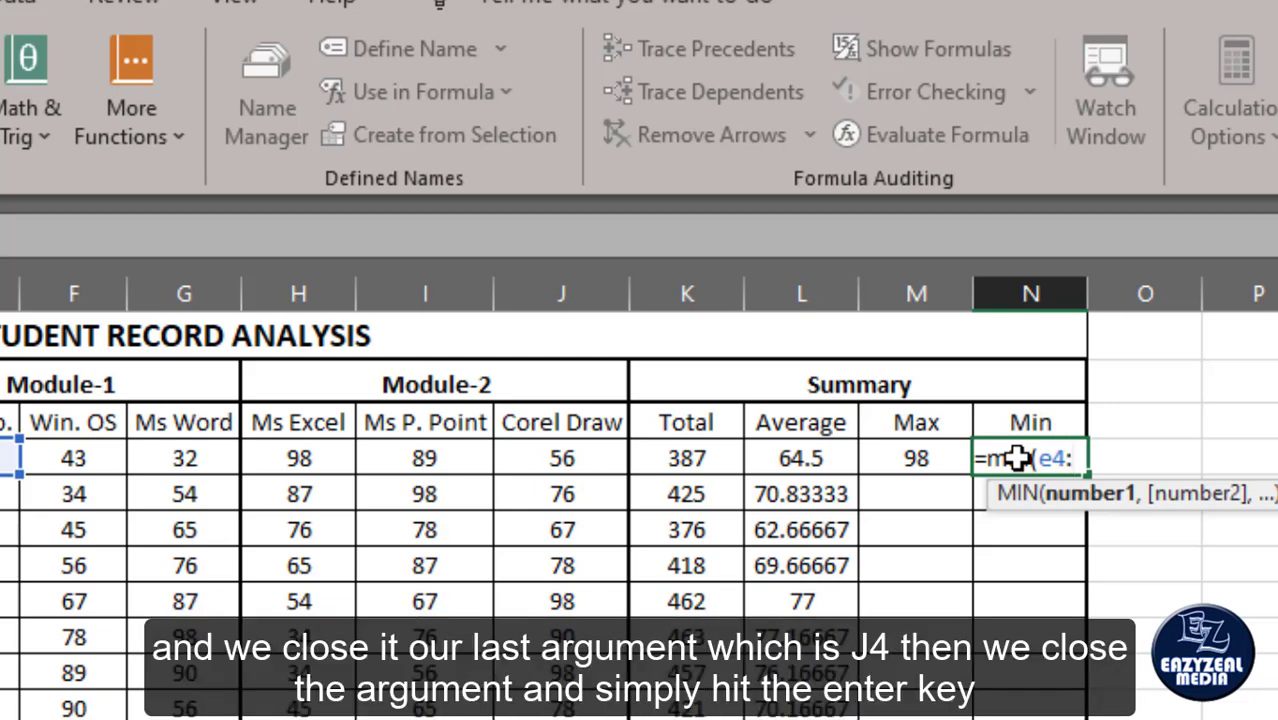
text(j4)
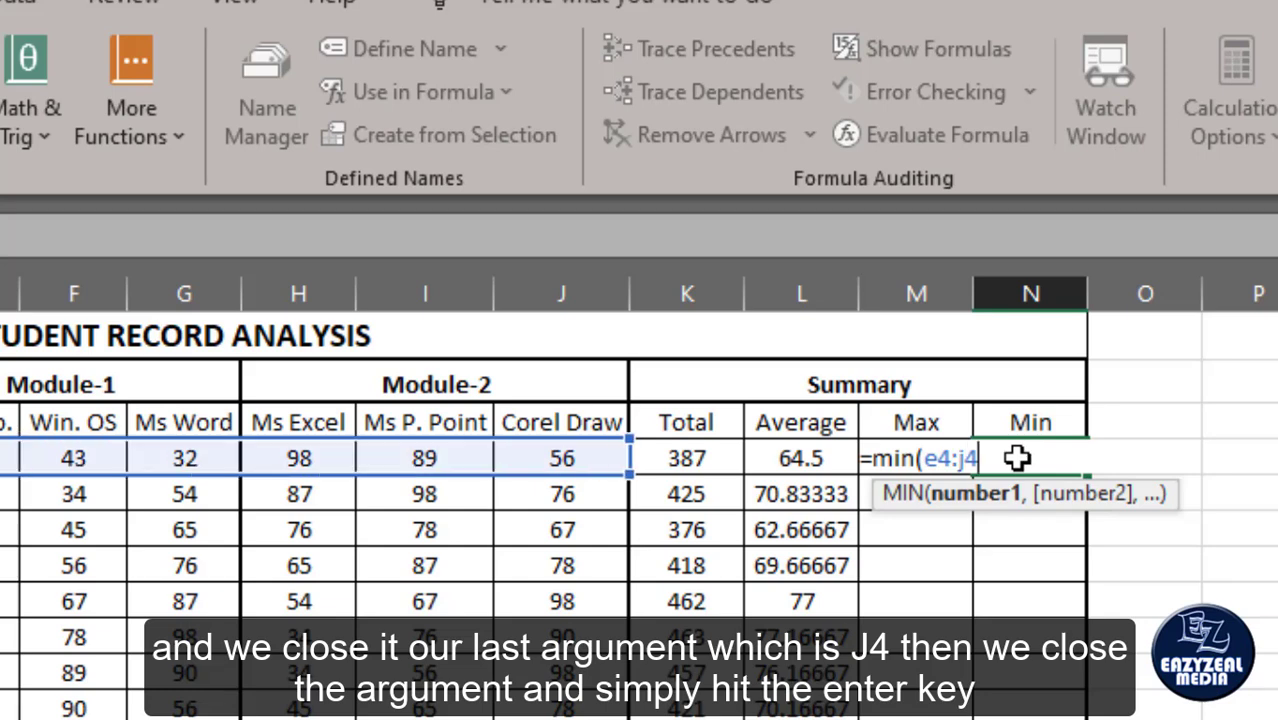
text())
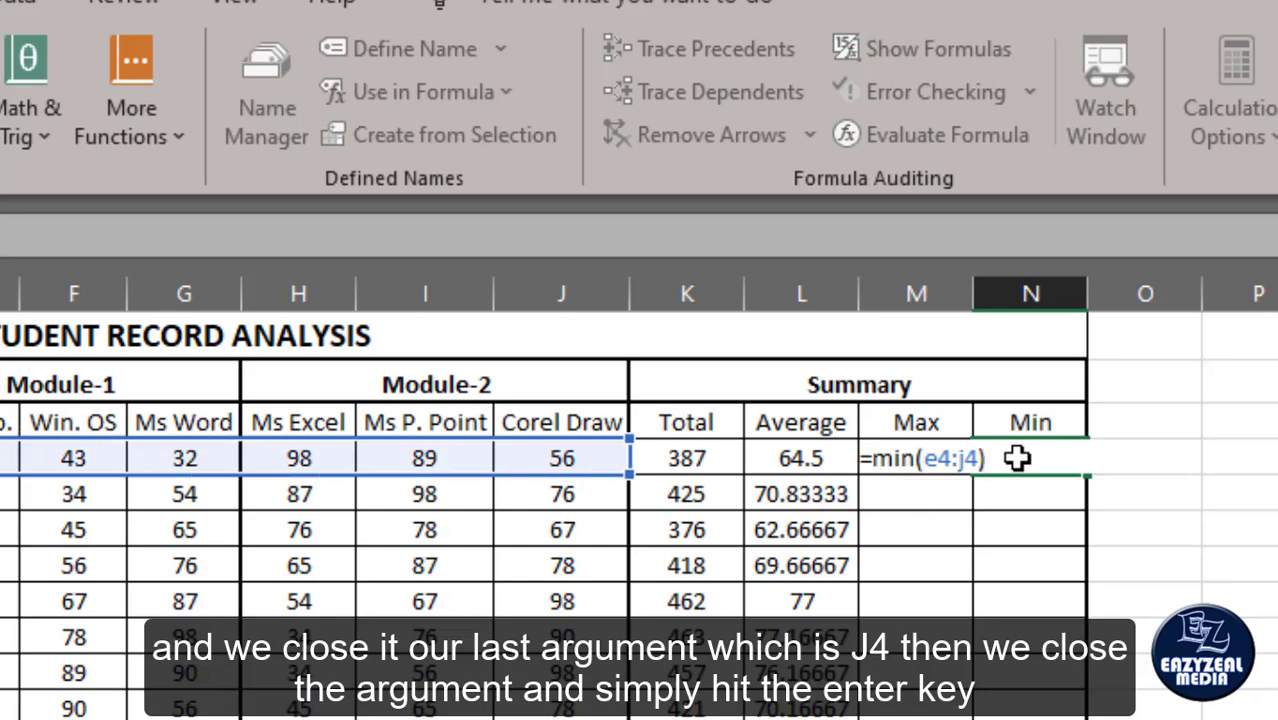
key(Return)
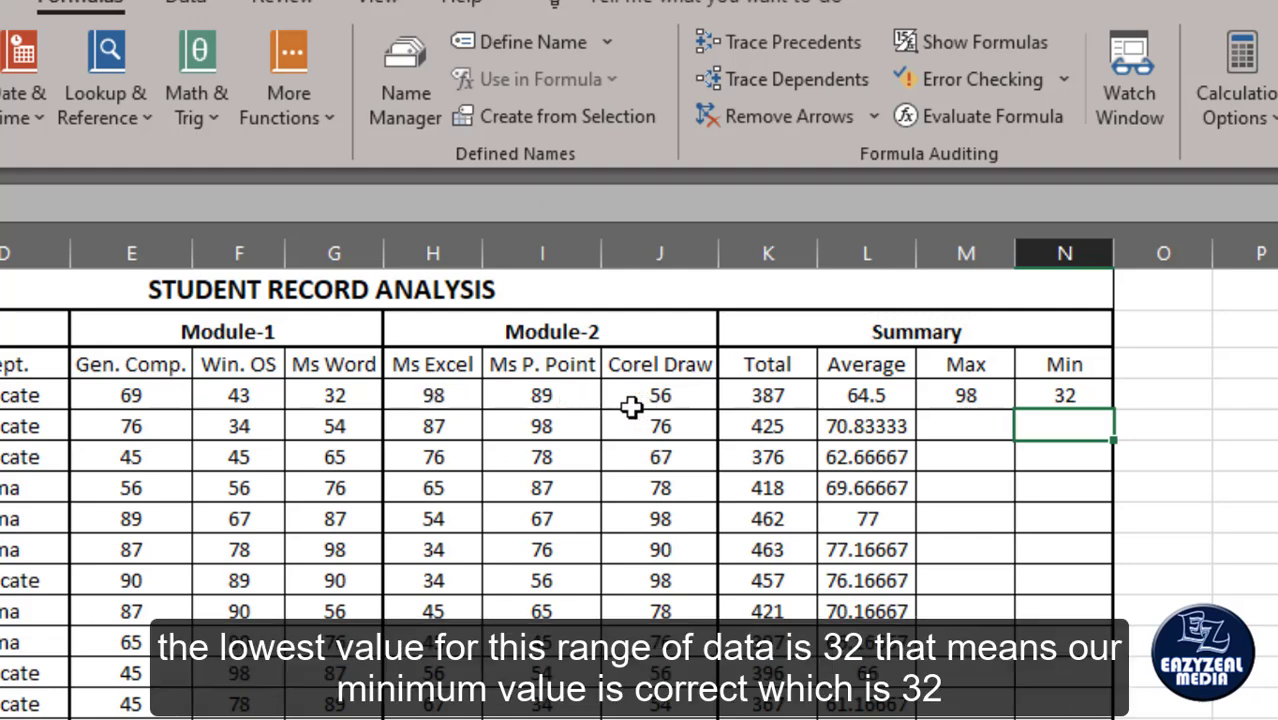
click(333, 397)
- Fill the Max and Min formulas from M4:N4 down to row 17 for all the remaining students
click(1062, 398)
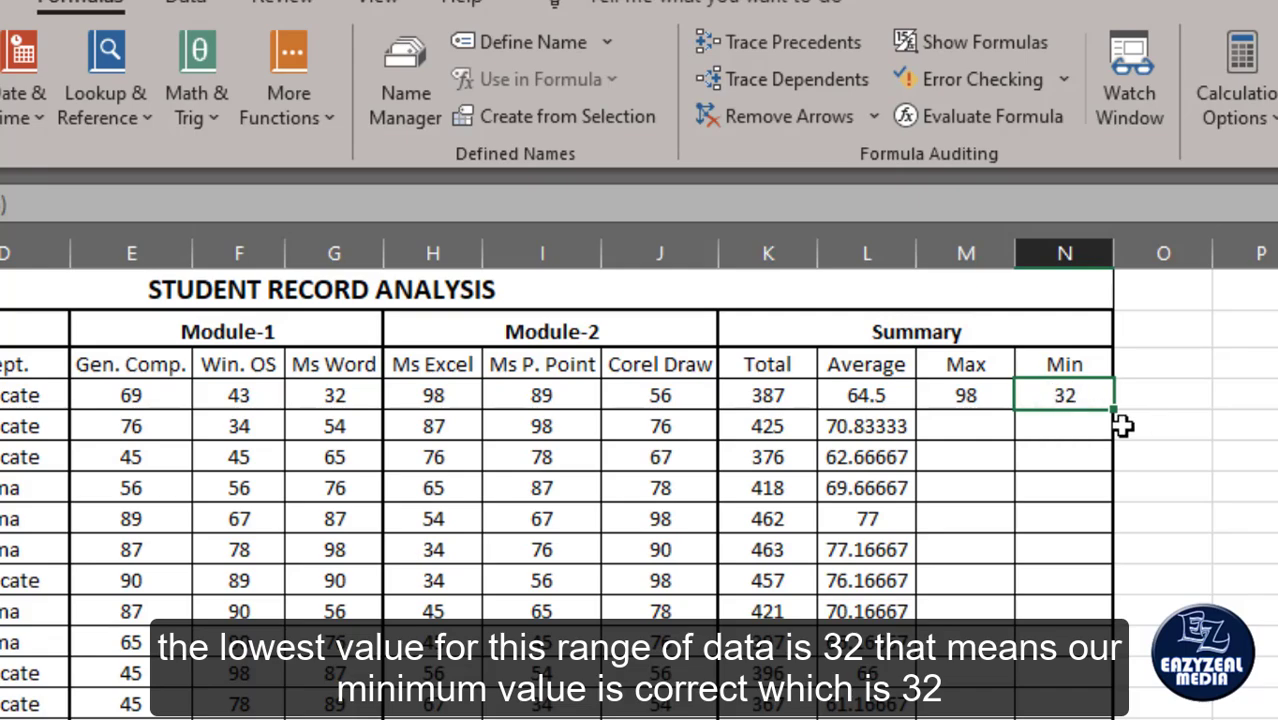
drag(950, 400, 1075, 399)
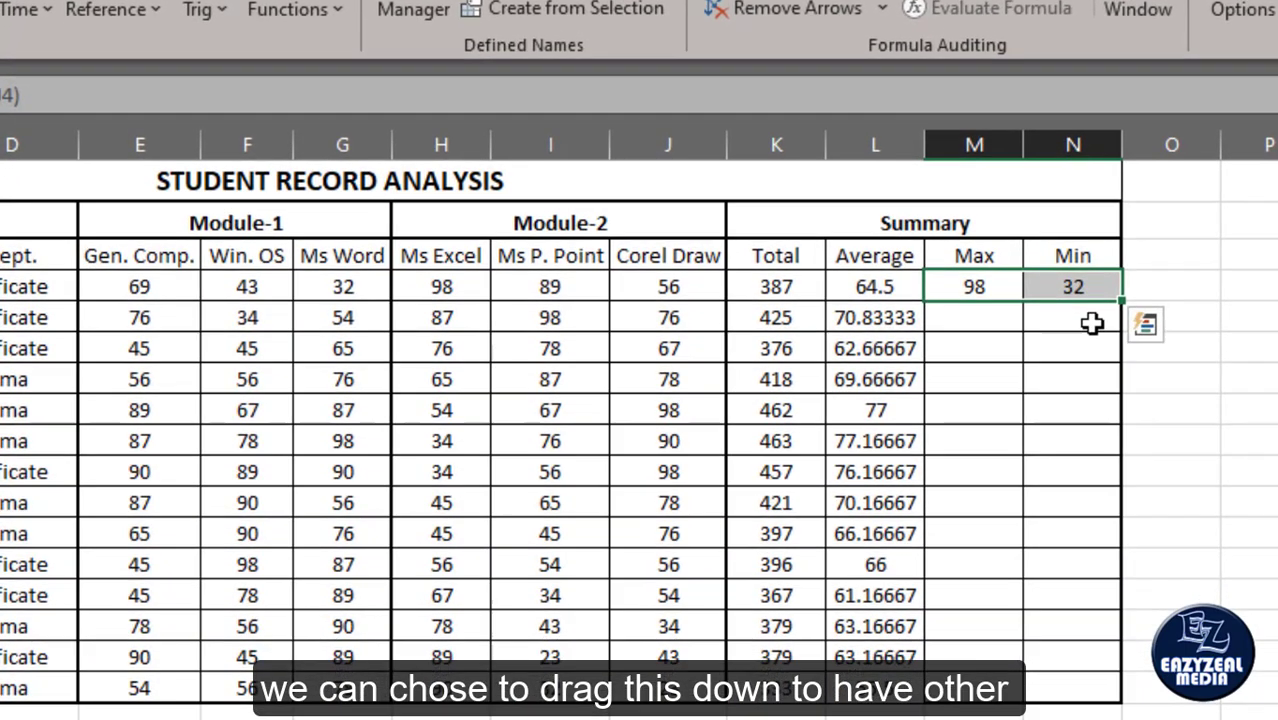
drag(1118, 347, 1097, 572)
drag(1100, 525, 1093, 703)
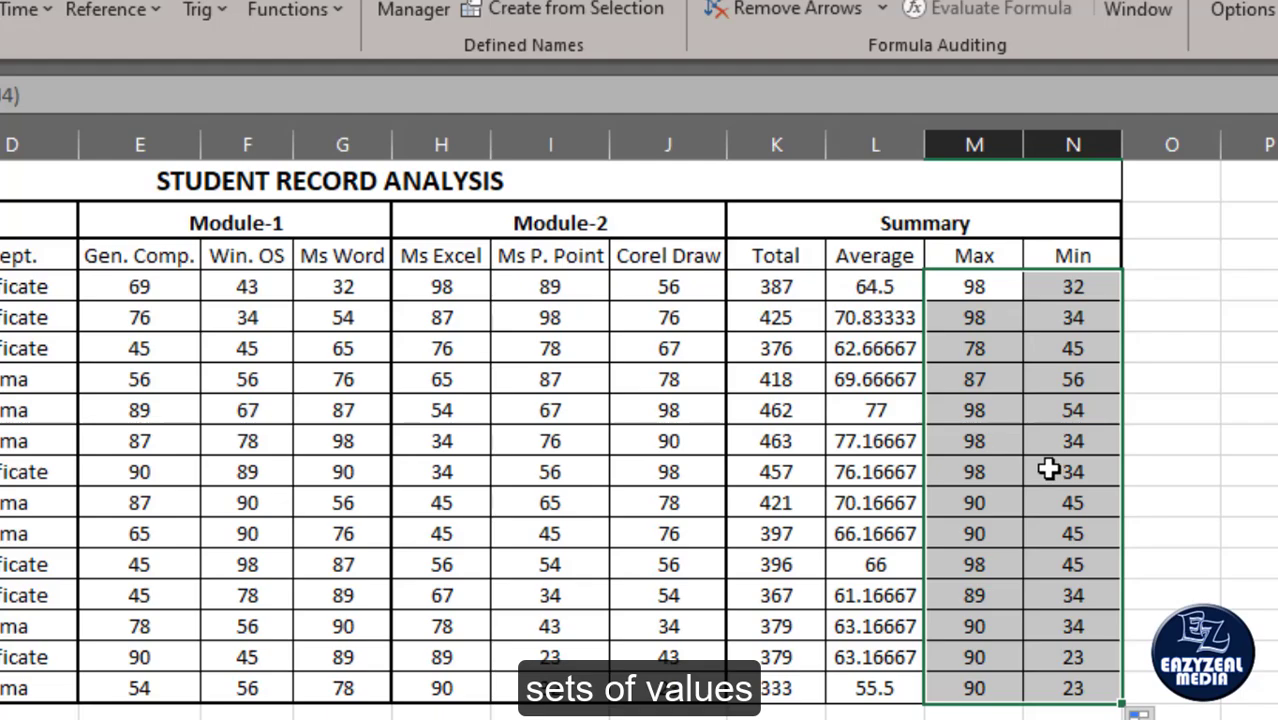
click(1184, 404)
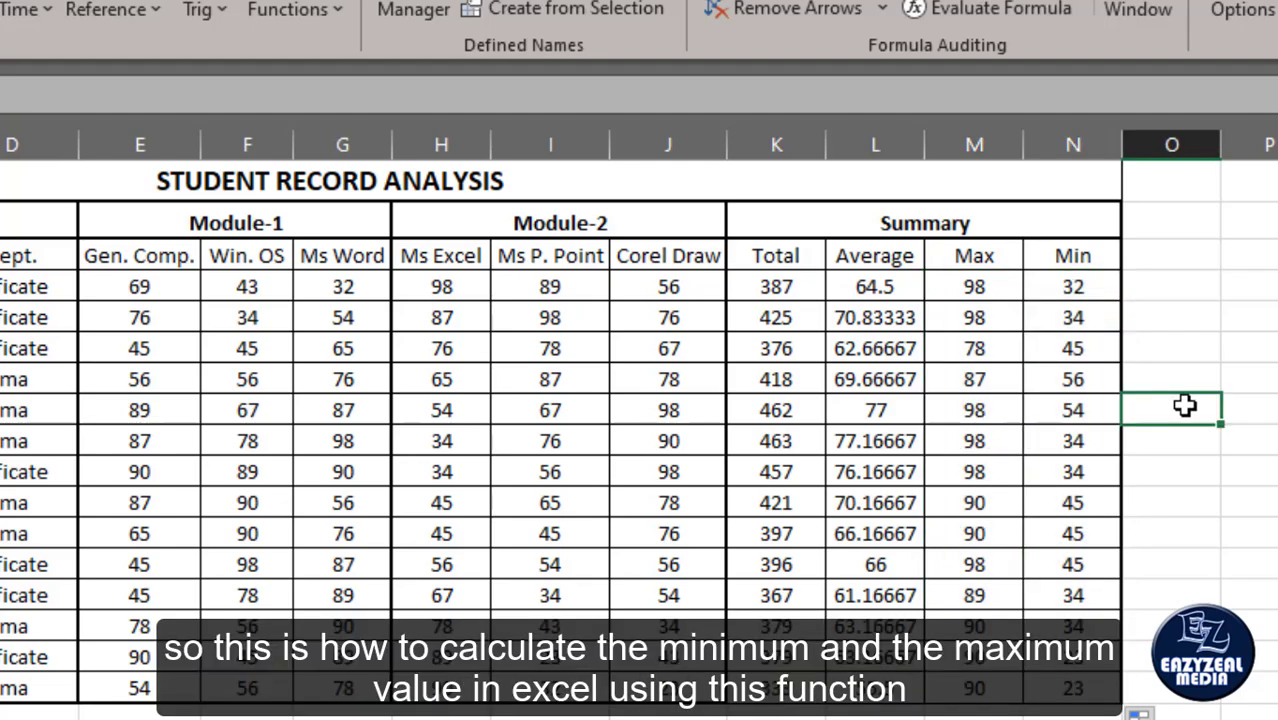